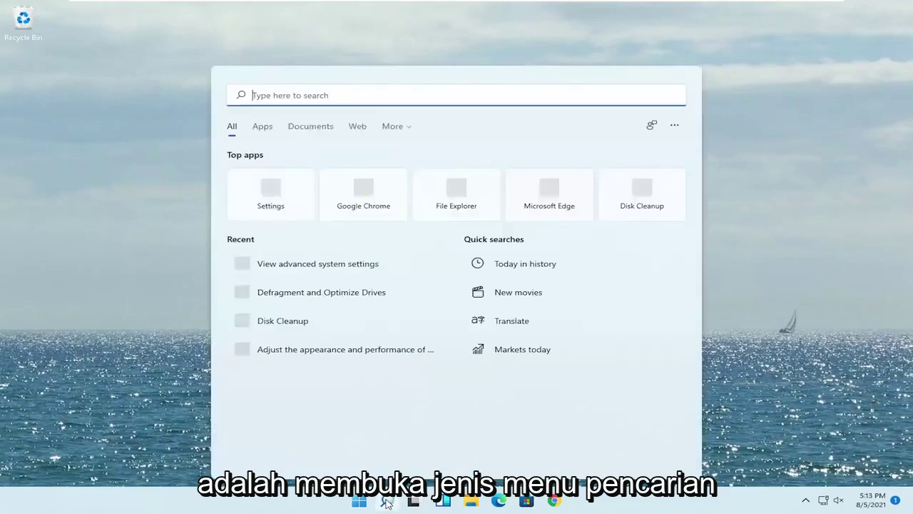
# - Set Device Installation Settings to 'Yes (recommended)' on the Hardware tab, save, and close System Properties
pyautogui.write('advanced system')
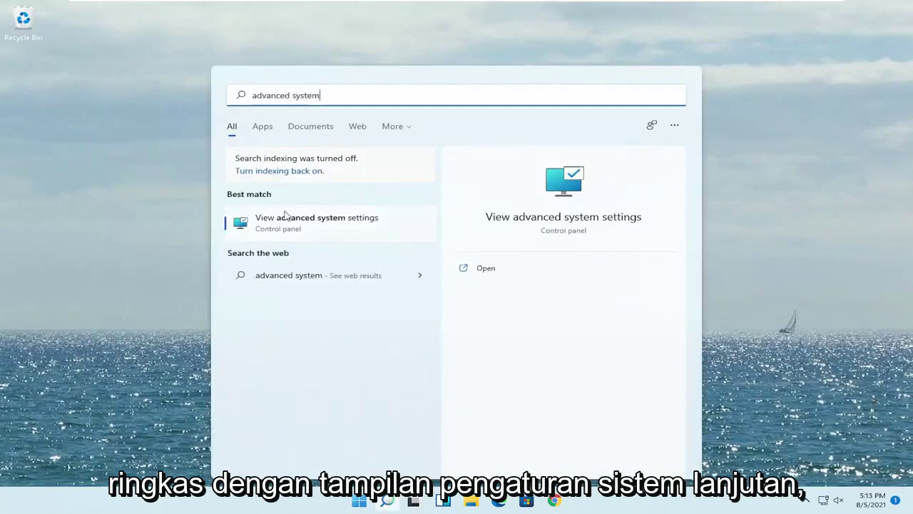
pyautogui.click(310, 226)
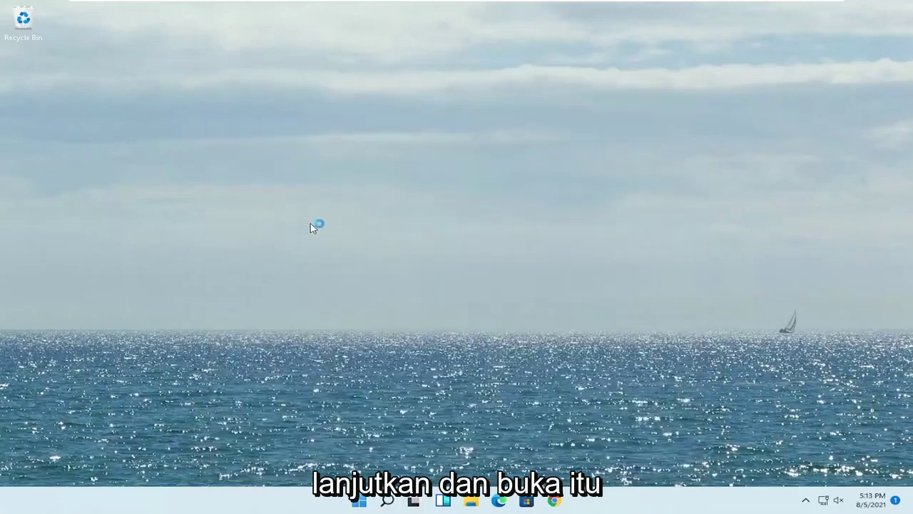
pyautogui.moveTo(176, 39); pyautogui.dragTo(452, 110)
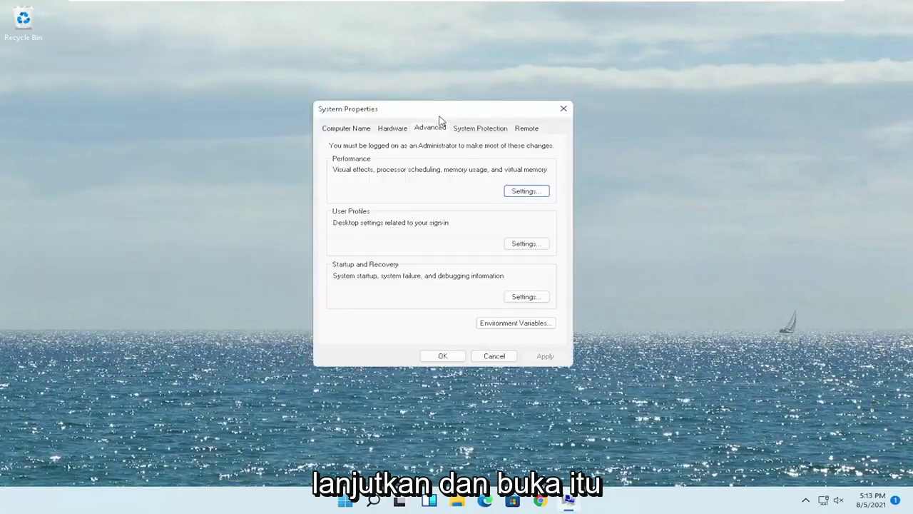
pyautogui.click(394, 128)
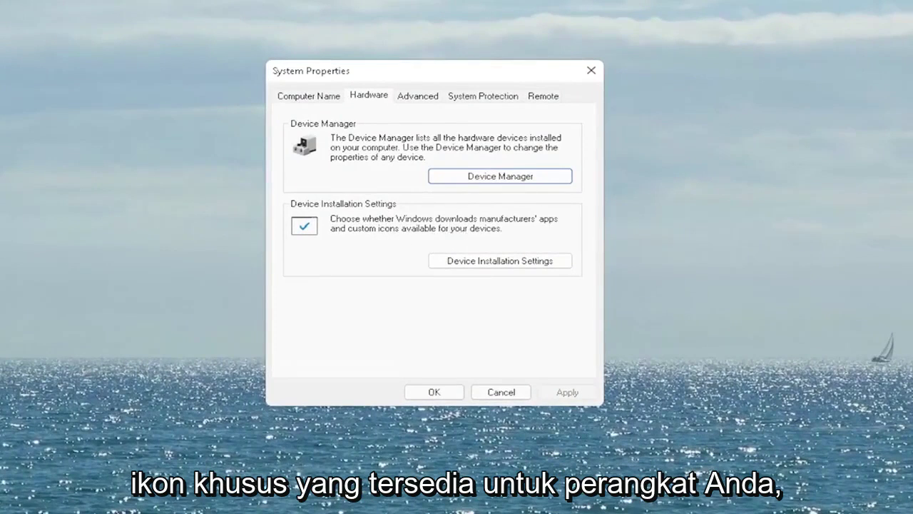
pyautogui.click(497, 259)
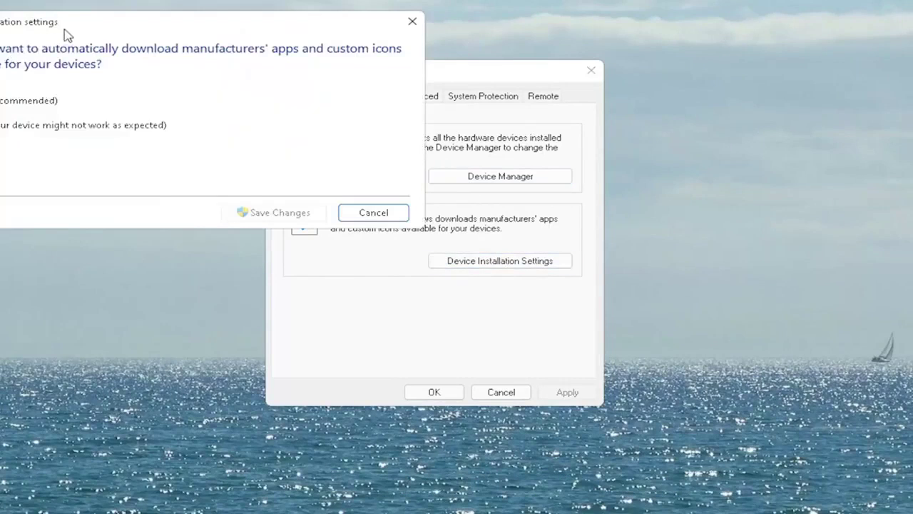
pyautogui.moveTo(63, 28); pyautogui.dragTo(268, 83)
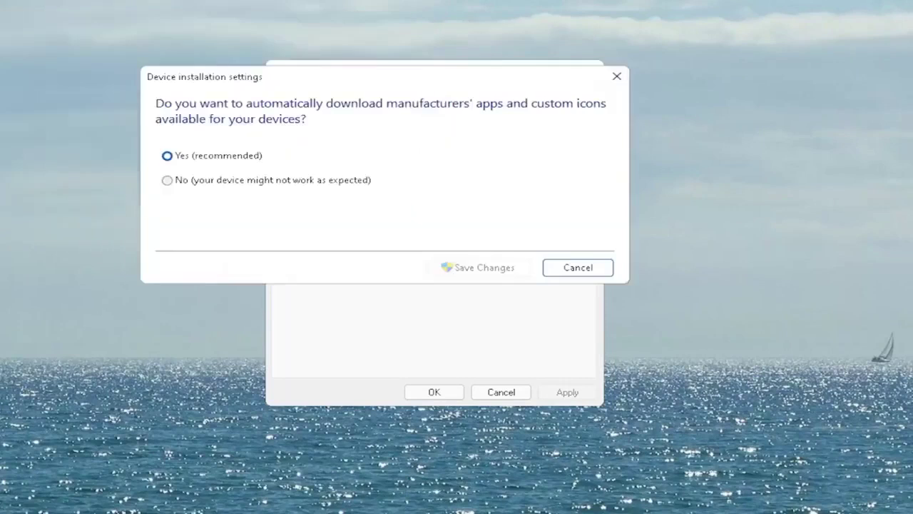
pyautogui.click(210, 157)
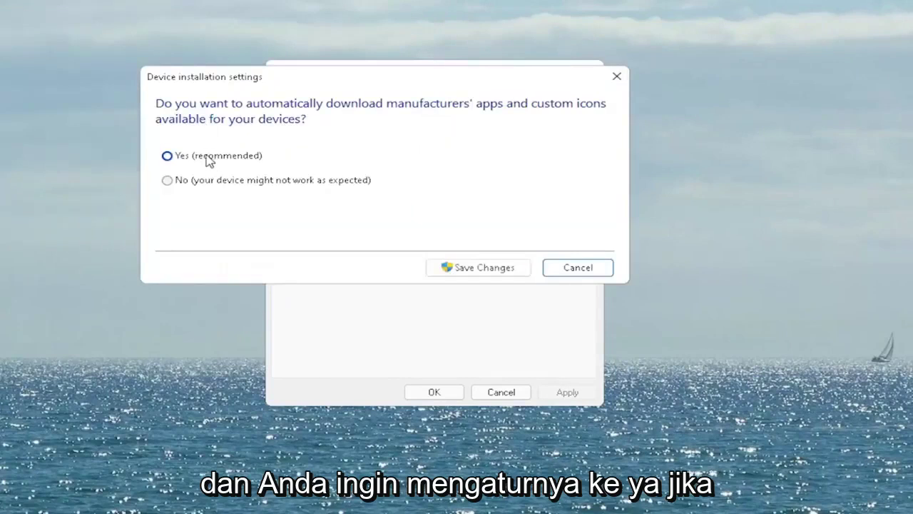
pyautogui.click(508, 266)
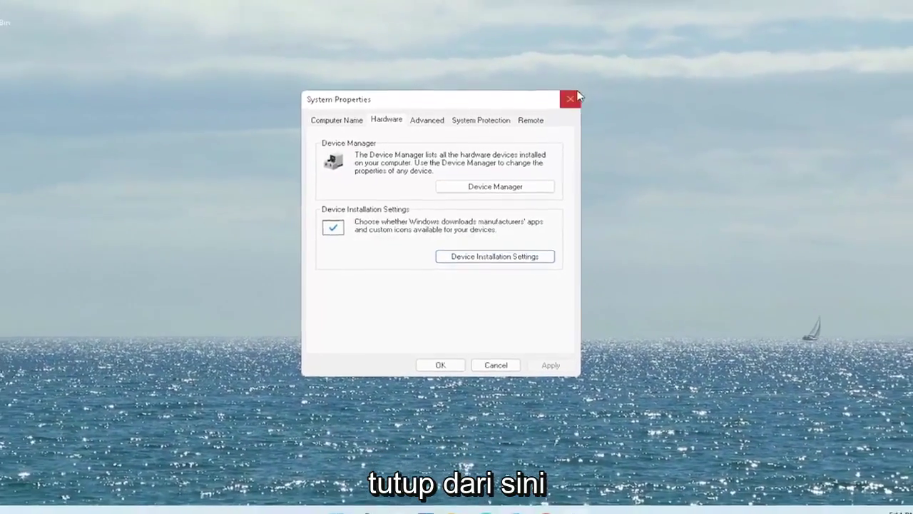
pyautogui.click(591, 70)
# - Open the Driver tab of the High Definition Audio Device's properties in Device Manager
pyautogui.click(359, 500)
pyautogui.write('d')
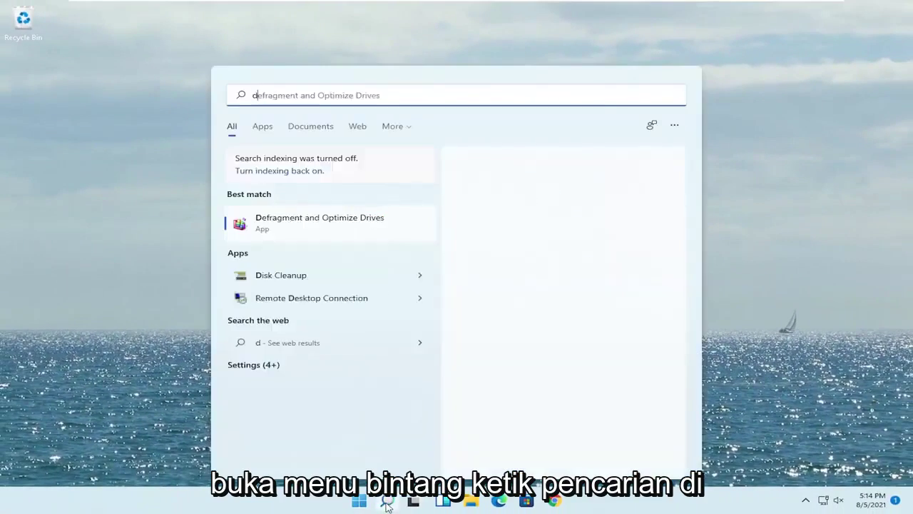
pyautogui.write('evice manager')
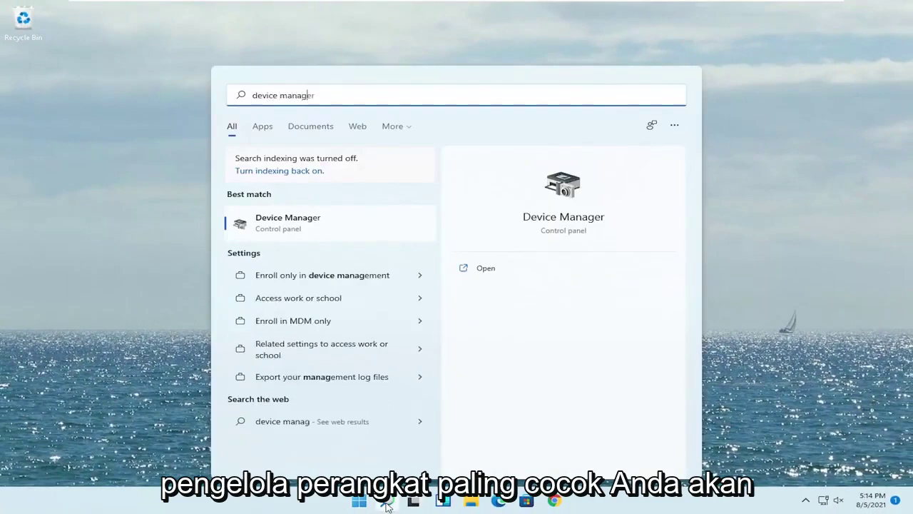
pyautogui.click(308, 225)
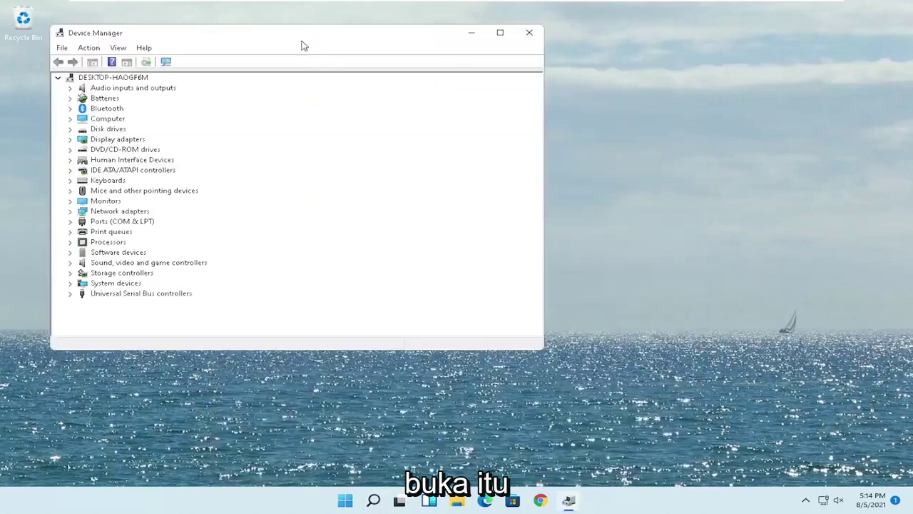
pyautogui.moveTo(302, 39); pyautogui.dragTo(435, 65)
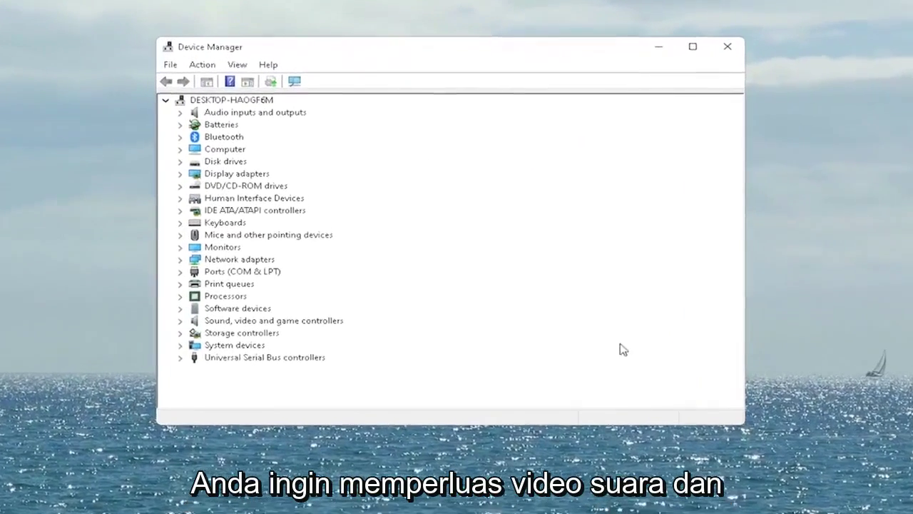
pyautogui.doubleClick(241, 328)
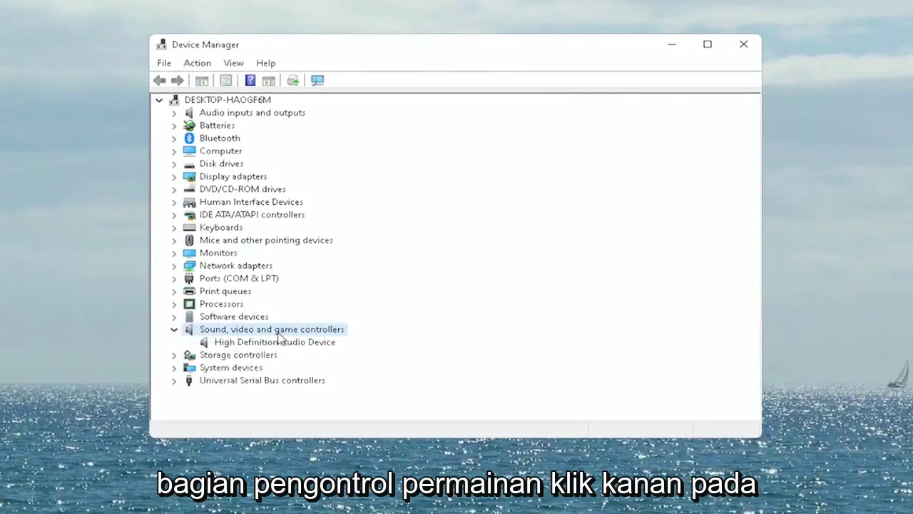
pyautogui.click(265, 345)
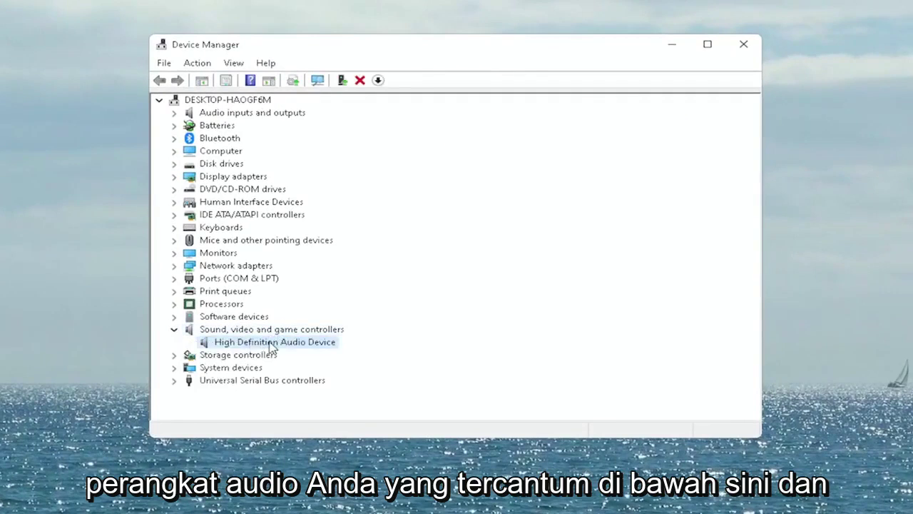
pyautogui.rightClick(278, 345)
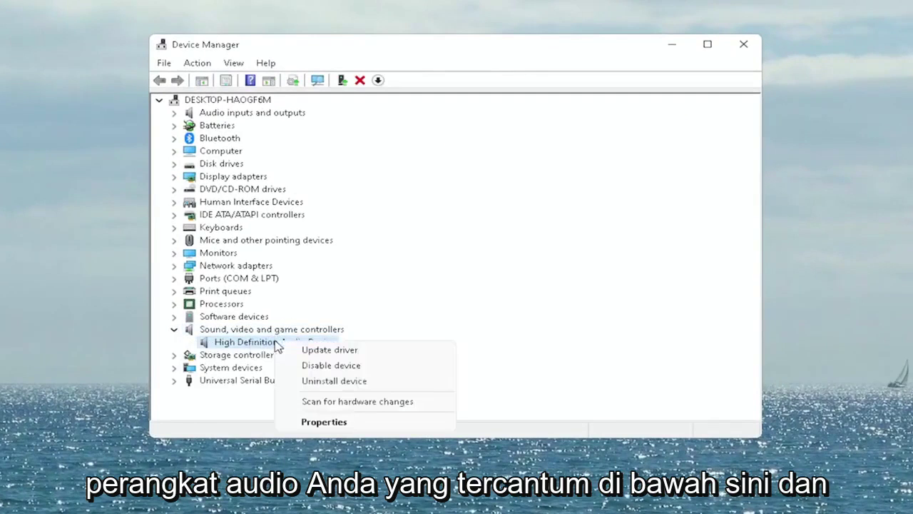
pyautogui.click(318, 424)
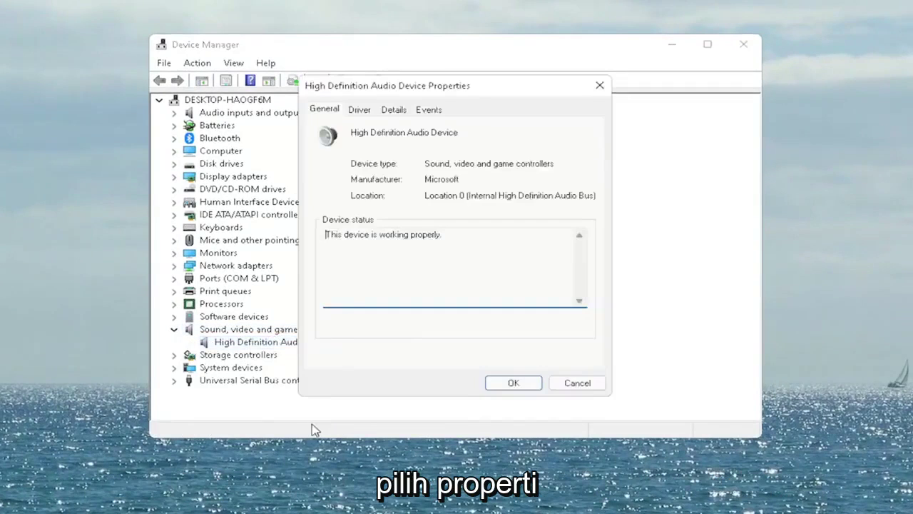
pyautogui.click(361, 111)
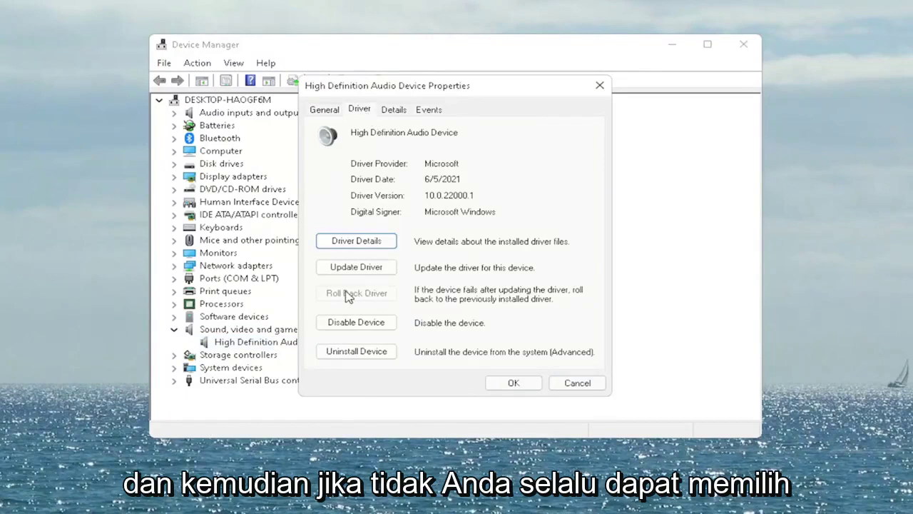
# - Reinstall the High Definition Audio Device driver from the computer's driver list, accepting the warning
pyautogui.click(369, 269)
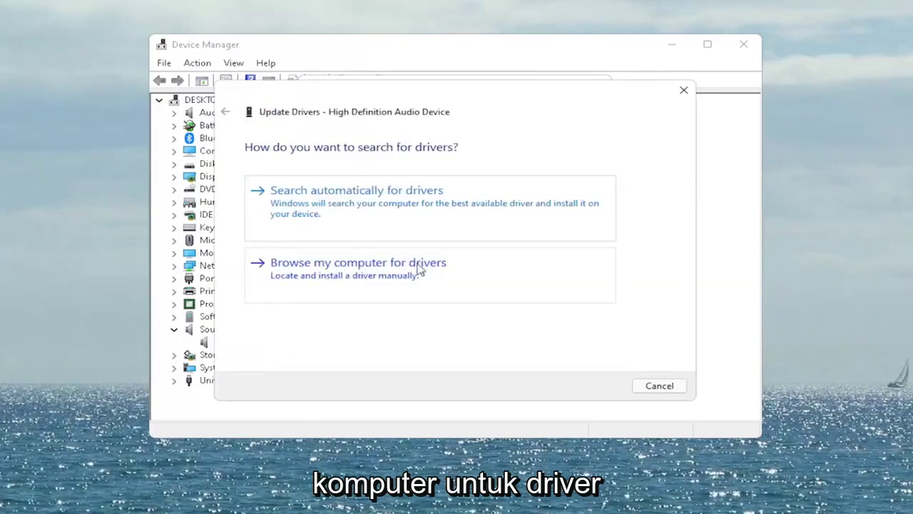
pyautogui.click(363, 267)
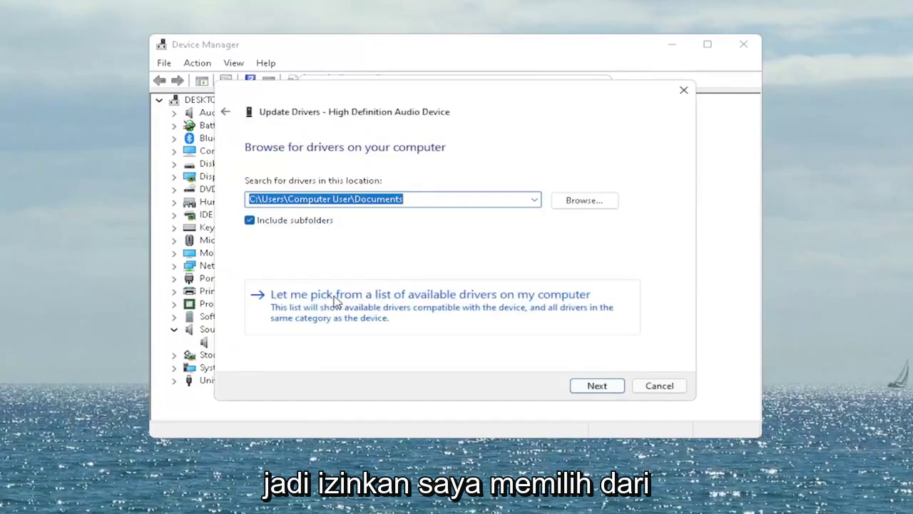
pyautogui.click(438, 323)
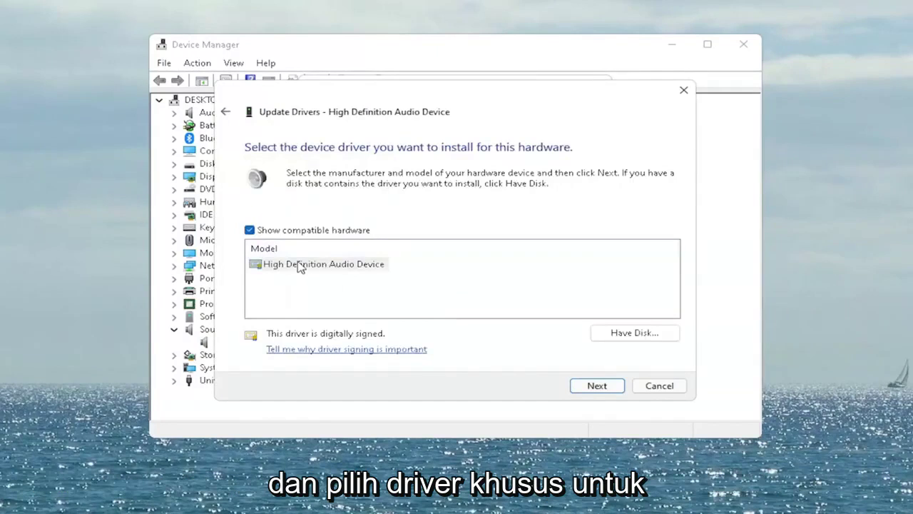
pyautogui.click(299, 265)
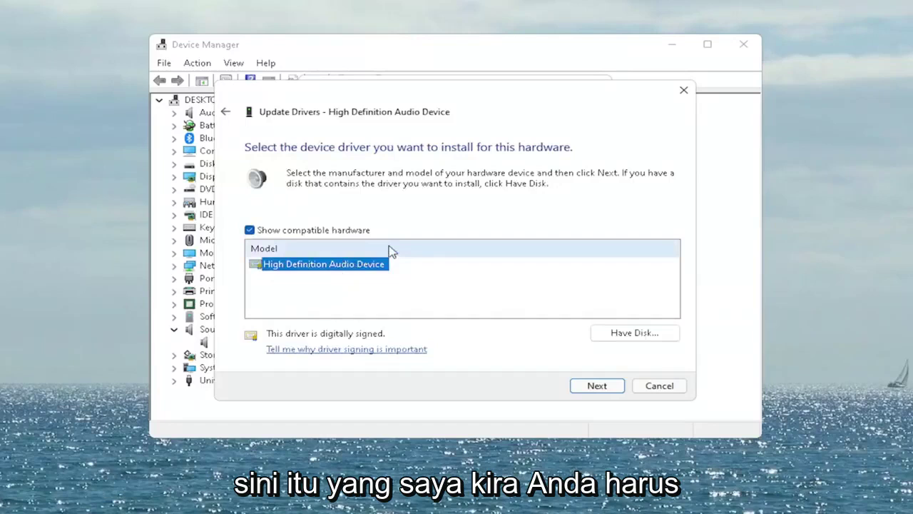
pyautogui.click(590, 386)
pyautogui.moveTo(481, 242); pyautogui.dragTo(424, 214)
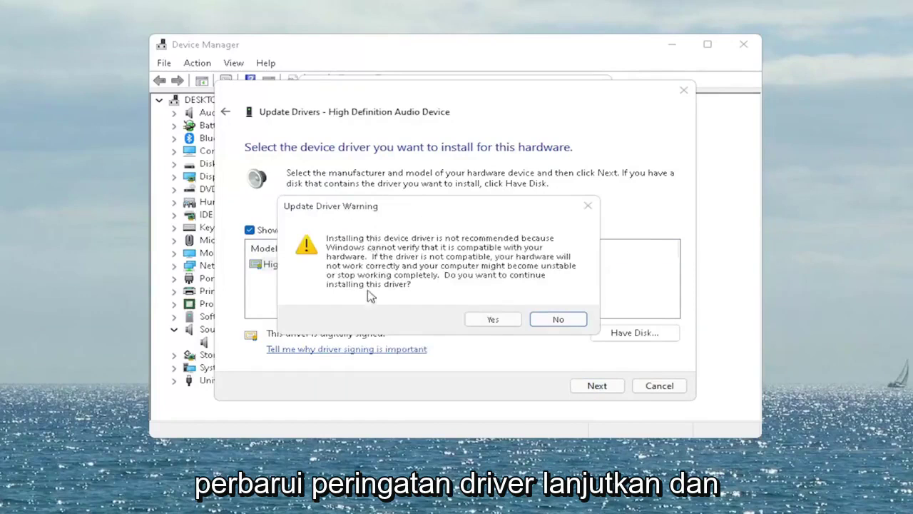
pyautogui.click(504, 320)
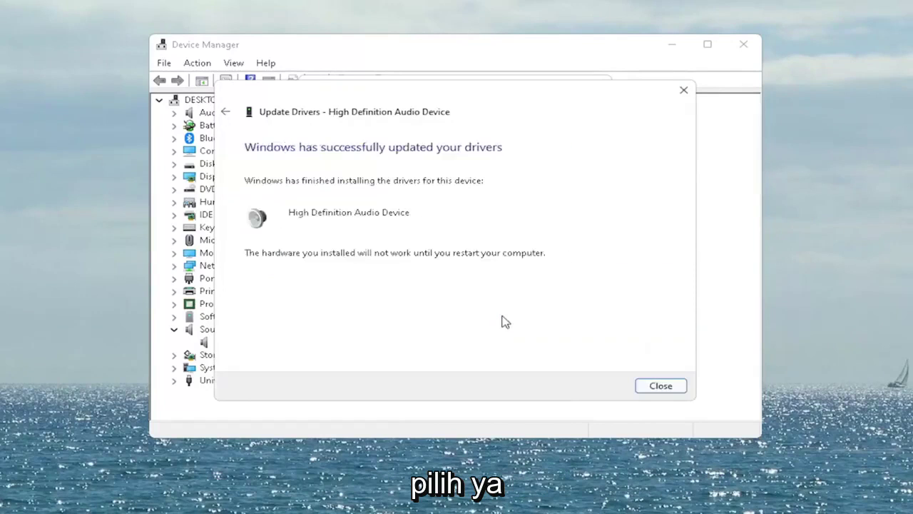
pyautogui.click(659, 385)
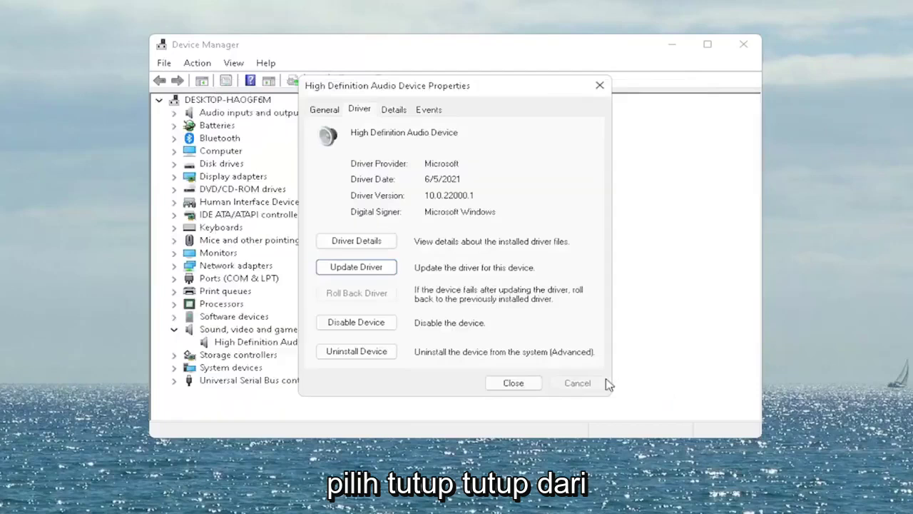
pyautogui.click(513, 382)
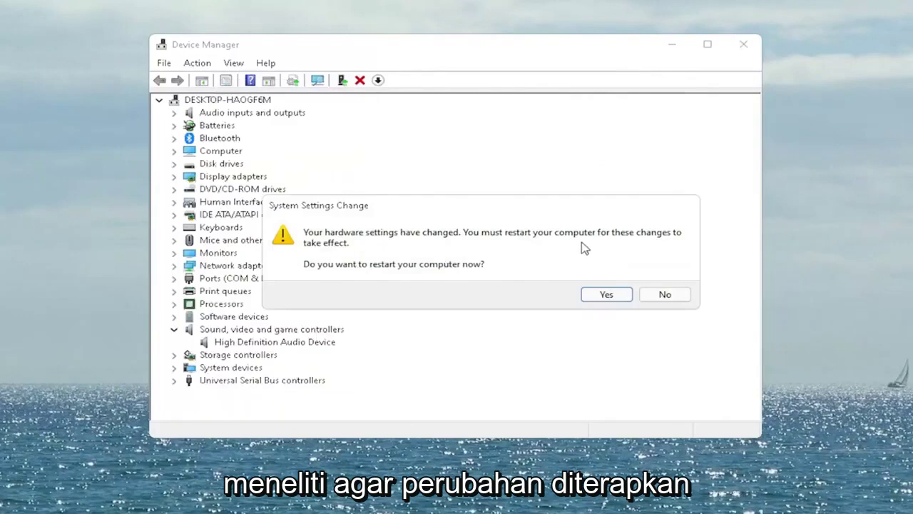
# - Accept the System Settings Change prompt to restart the computer now
pyautogui.click(607, 294)
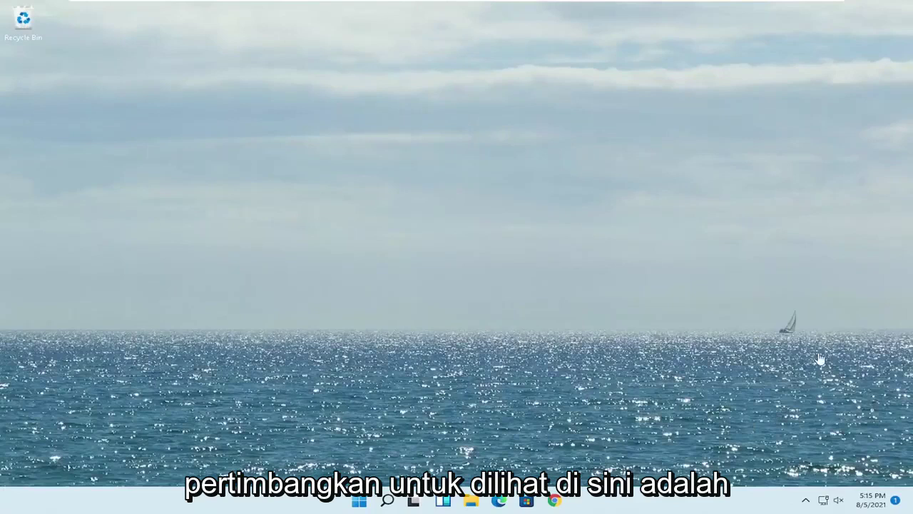
pyautogui.click(805, 501)
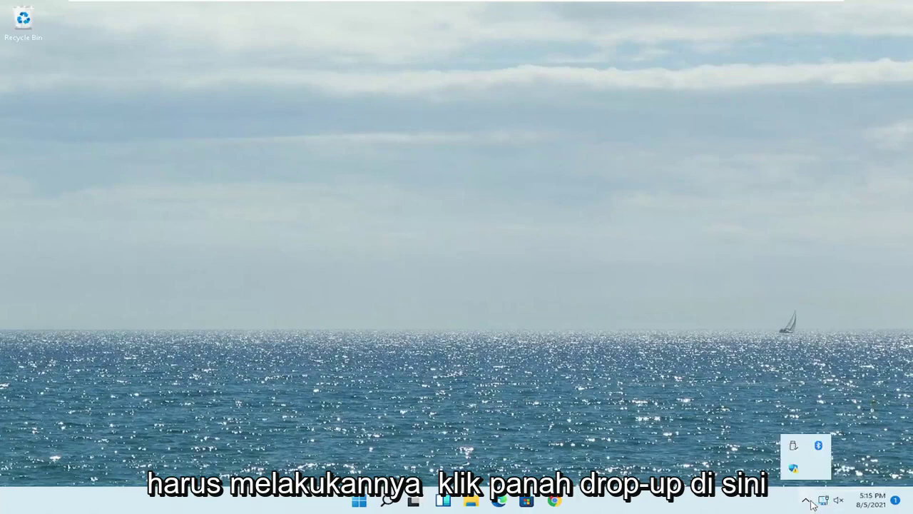
pyautogui.rightClick(819, 446)
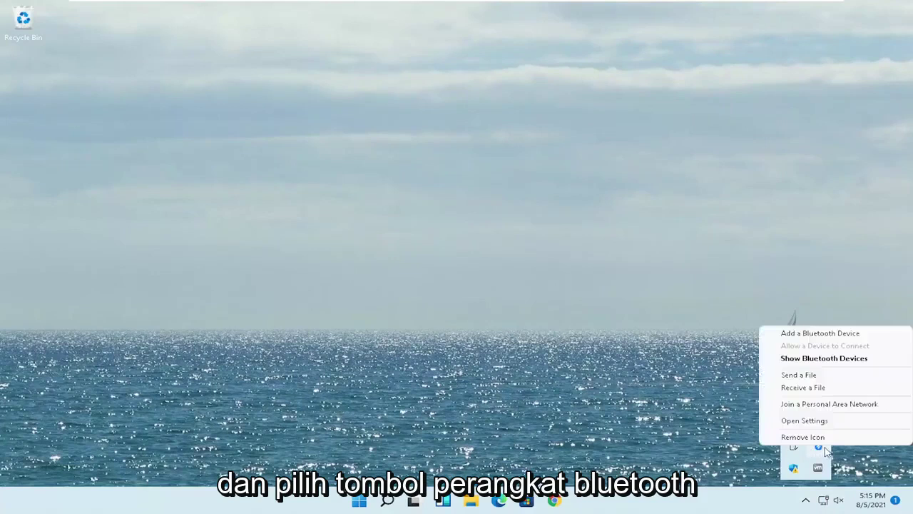
pyautogui.click(835, 360)
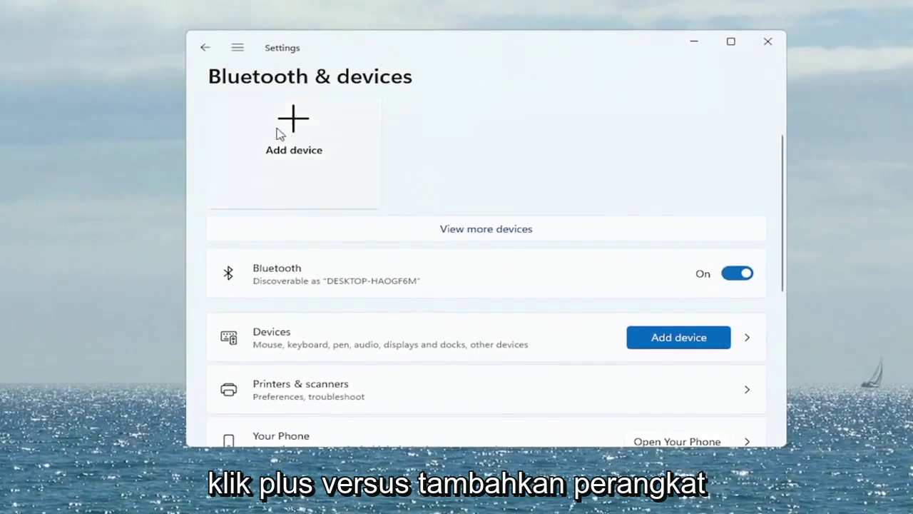
pyautogui.click(290, 133)
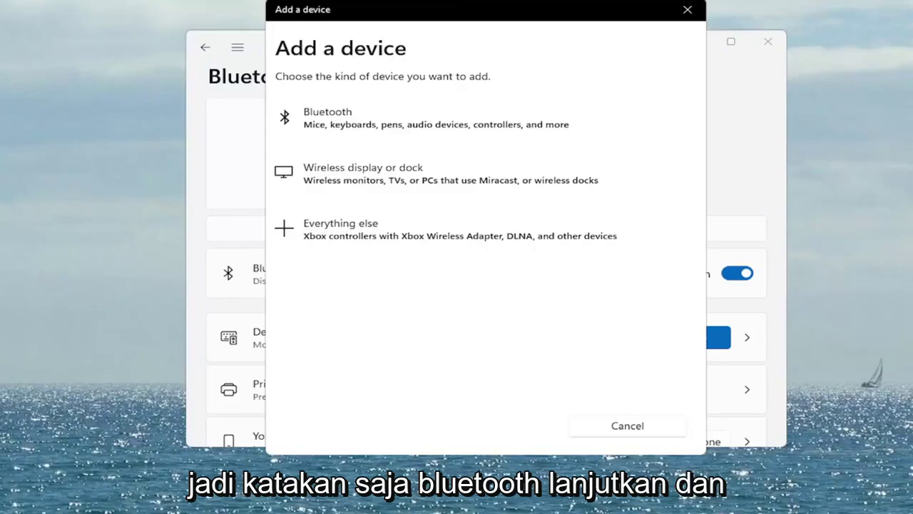
pyautogui.click(330, 127)
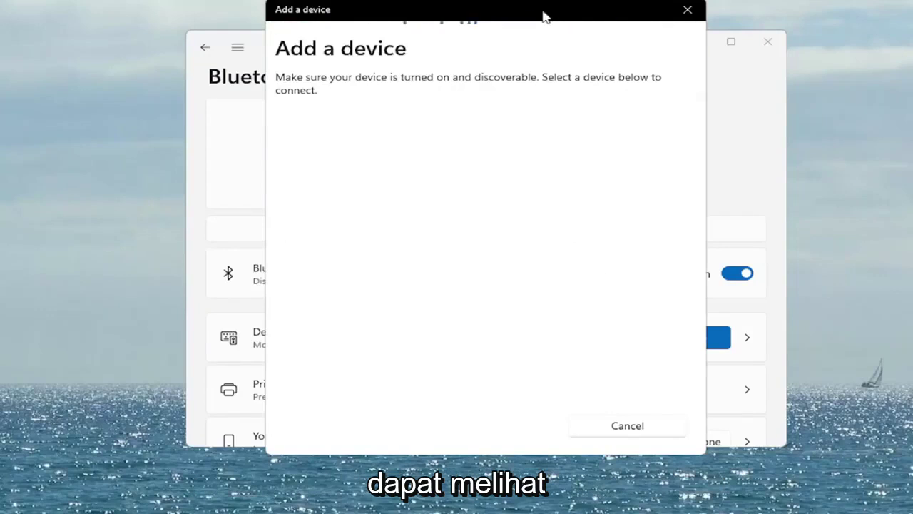
pyautogui.click(688, 9)
pyautogui.click(769, 43)
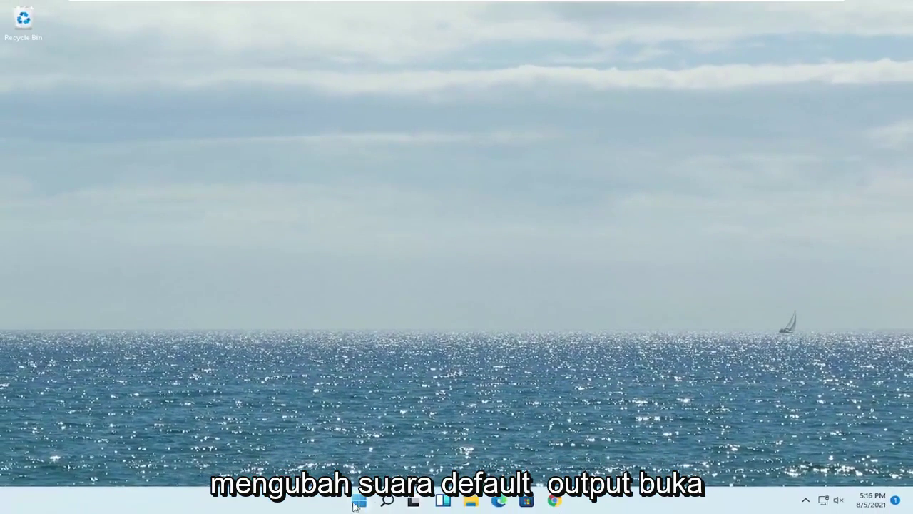
# - Open the Settings app from search and go to System › Sound
pyautogui.click(386, 502)
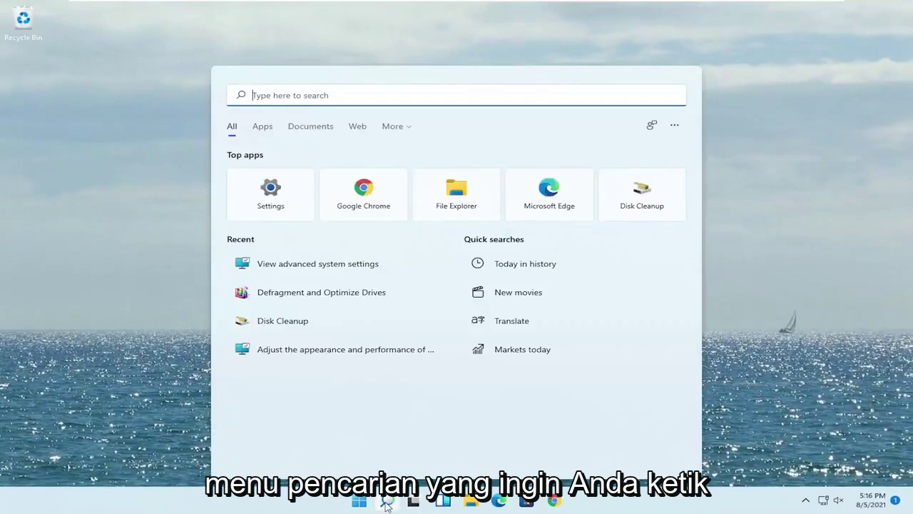
pyautogui.write('settings')
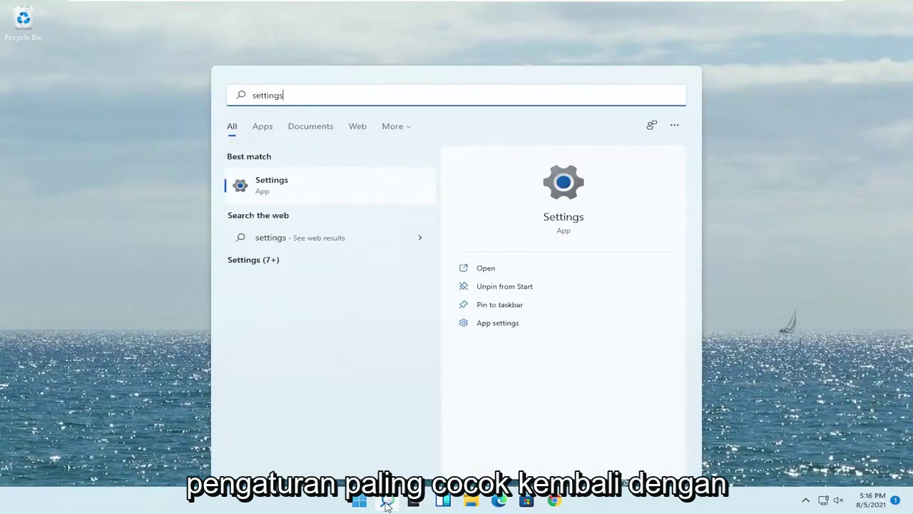
pyautogui.click(275, 192)
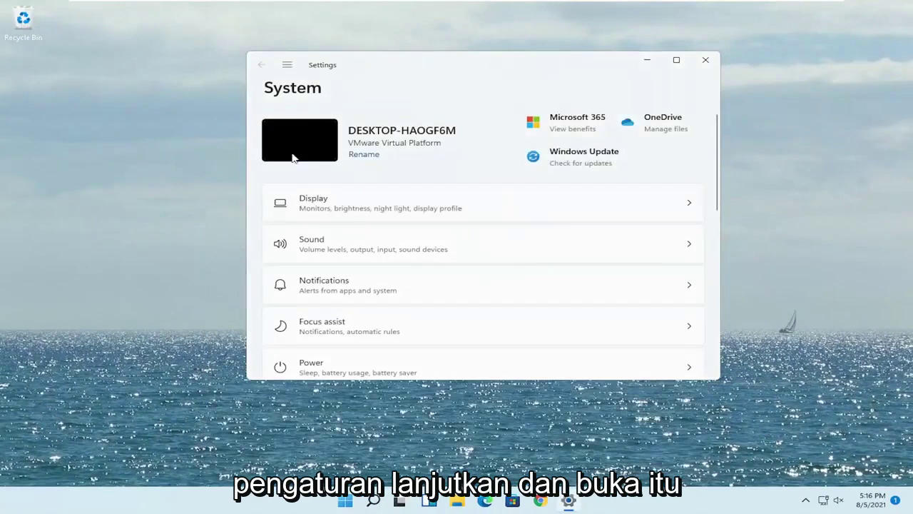
pyautogui.click(288, 66)
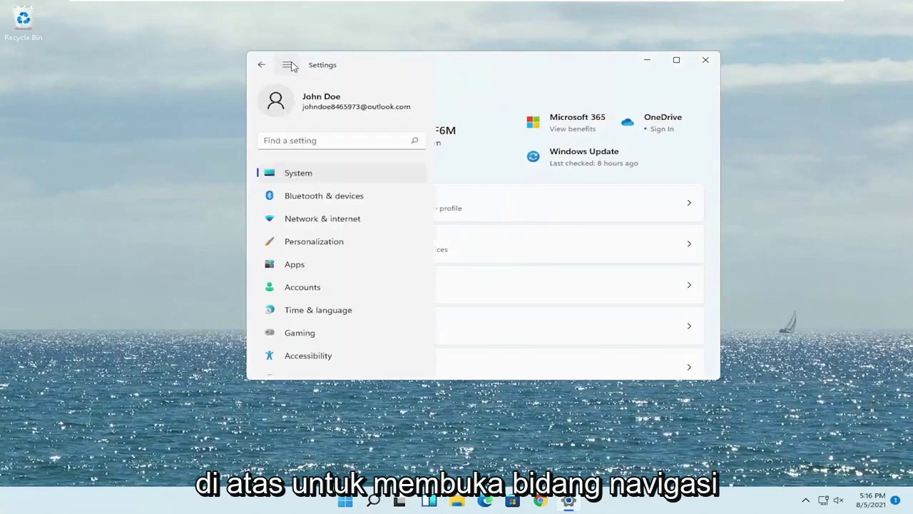
pyautogui.click(279, 178)
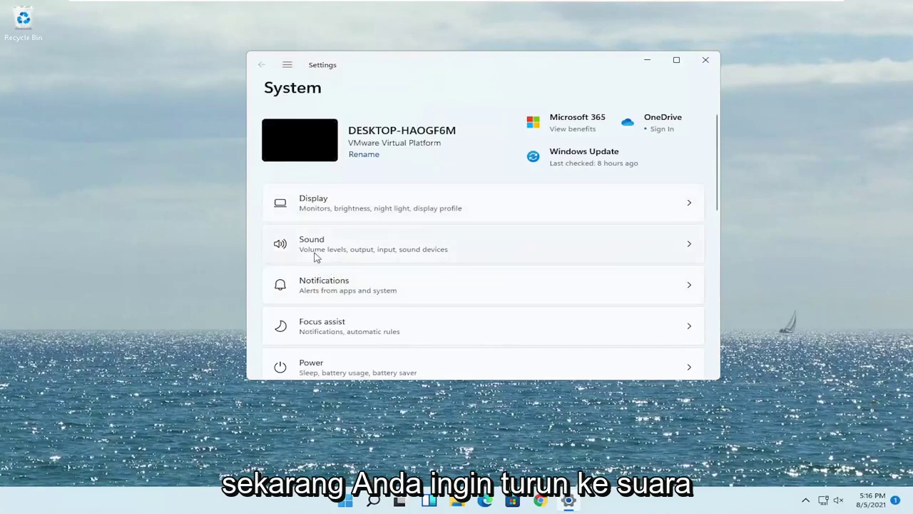
pyautogui.click(349, 249)
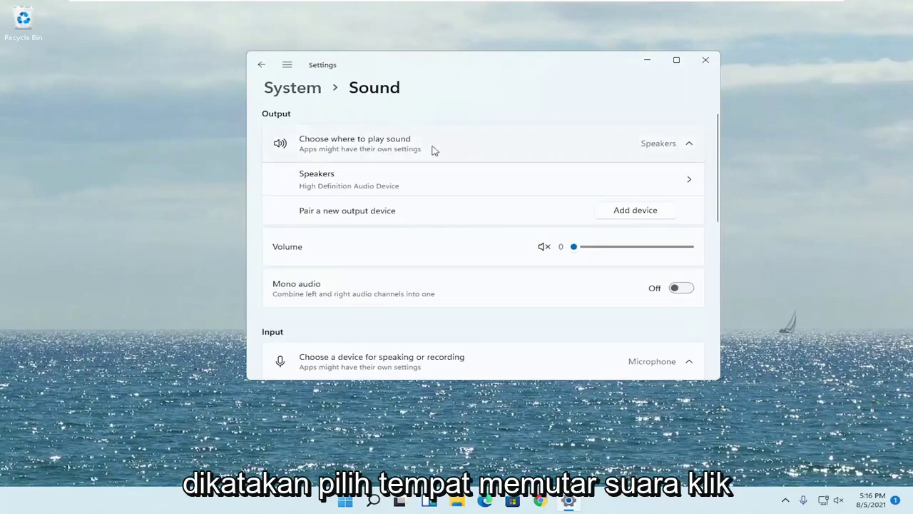
# - Toggle Speakers audio to Don't allow and back to Allow, raise their volume, and return to Sound
pyautogui.click(631, 149)
pyautogui.click(635, 150)
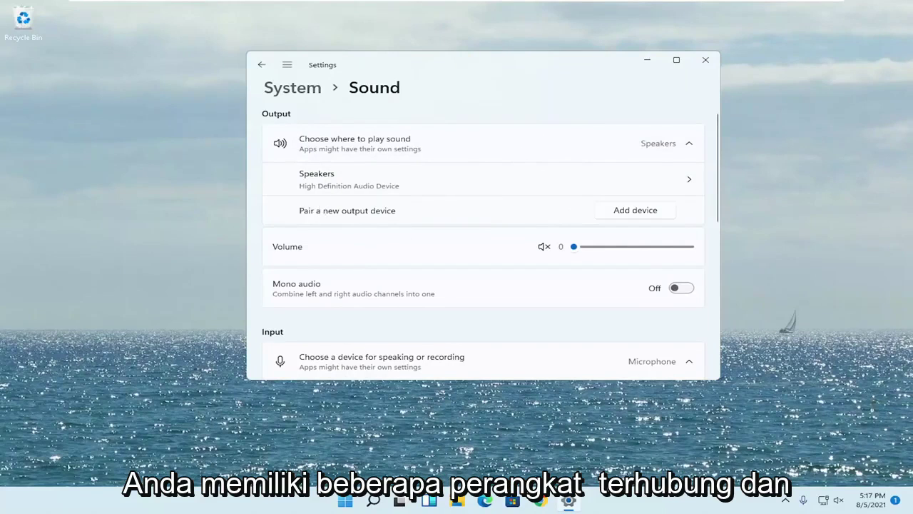
pyautogui.click(350, 179)
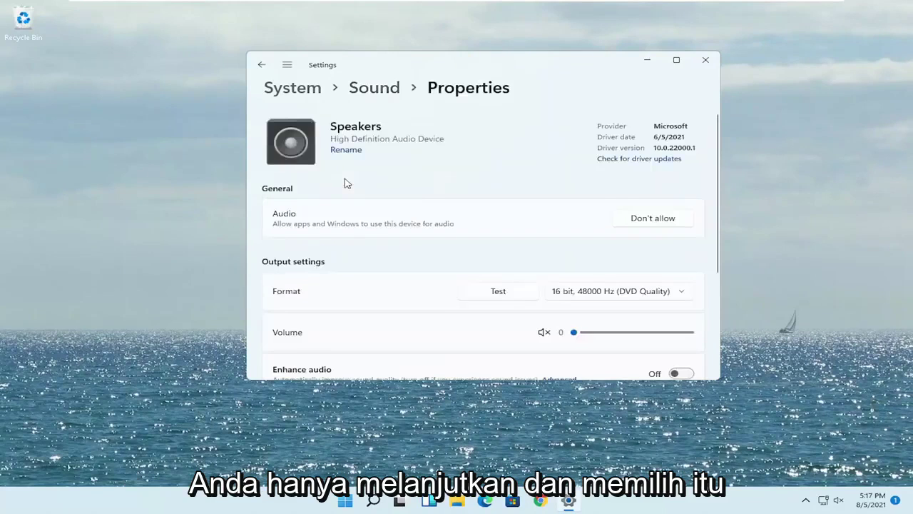
pyautogui.click(653, 218)
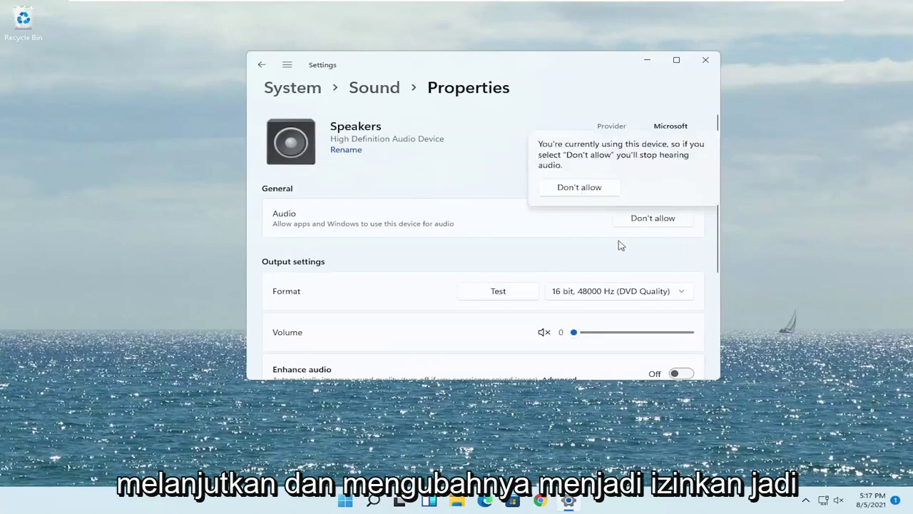
pyautogui.click(558, 187)
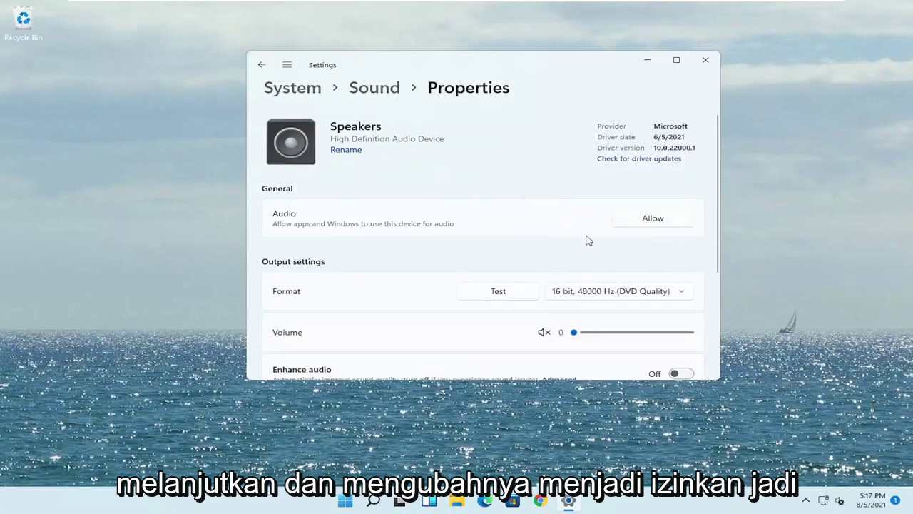
pyautogui.click(653, 221)
pyautogui.scroll(-2, 620, 236)
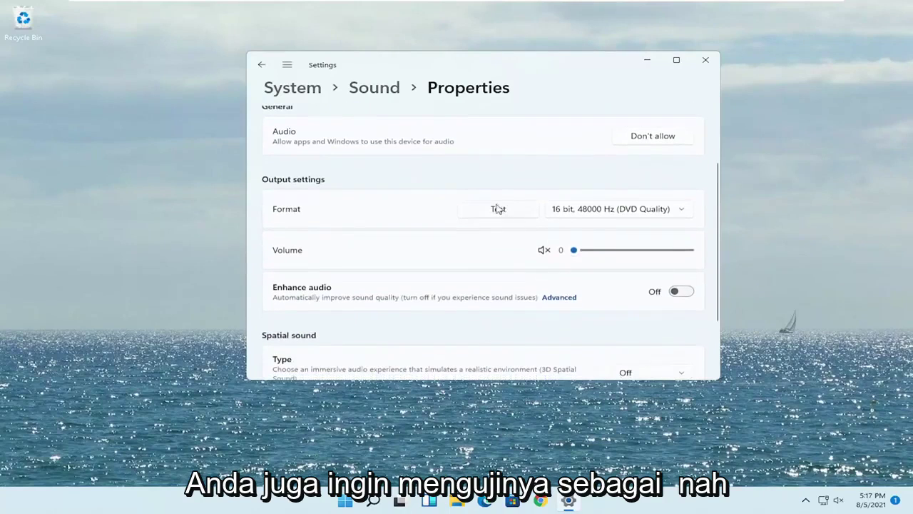
pyautogui.click(593, 250)
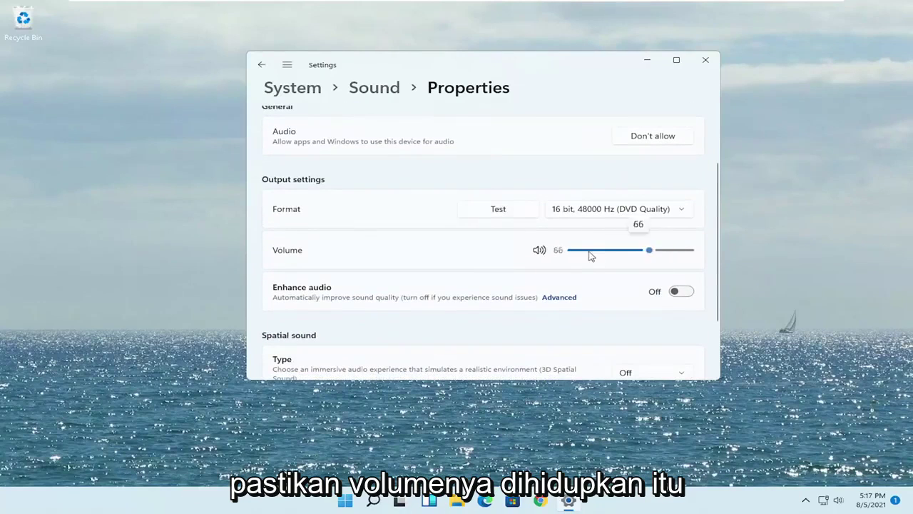
pyautogui.scroll(2, 471, 242)
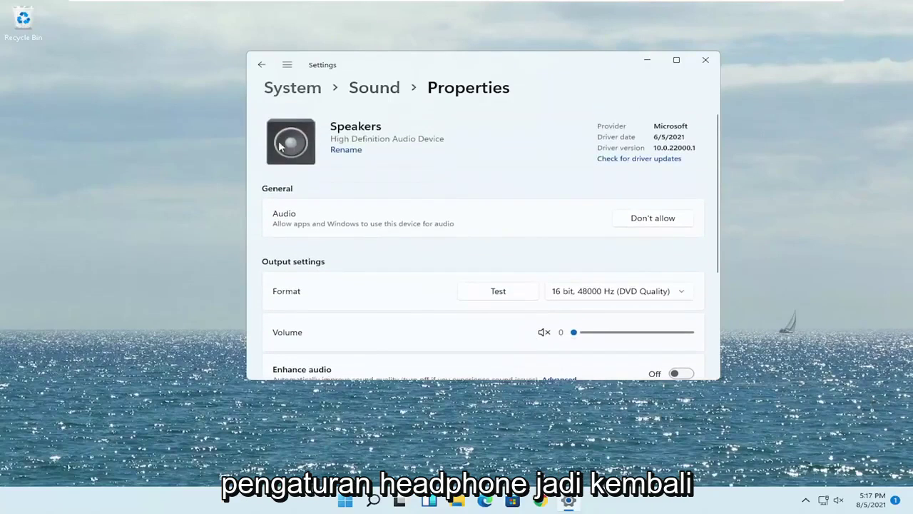
pyautogui.click(262, 65)
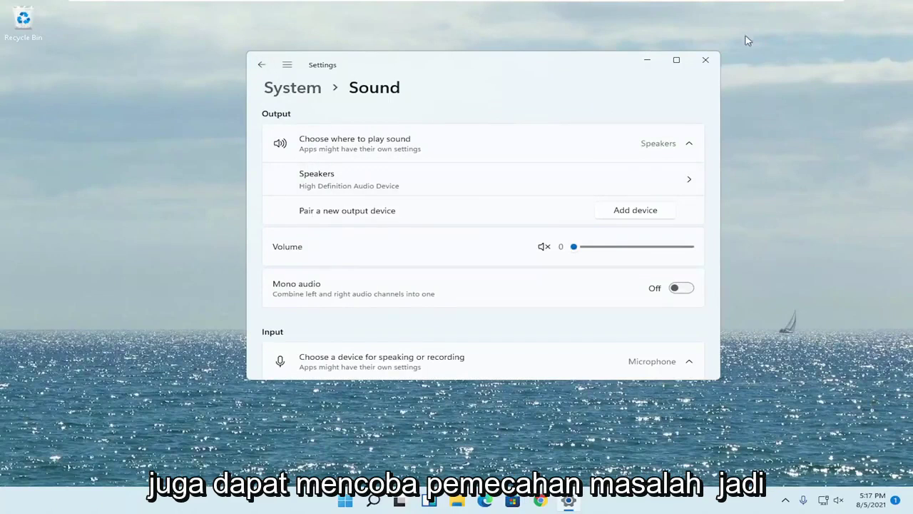
# - Reopen Settings through a 'troubleshoot' search and go to Troubleshoot › Other troubleshooters
pyautogui.click(704, 60)
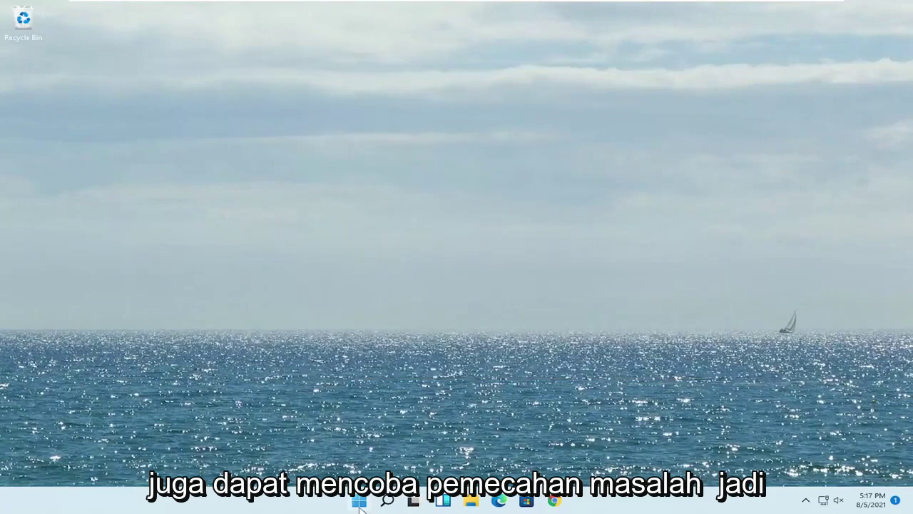
pyautogui.click(385, 502)
pyautogui.write('troubles')
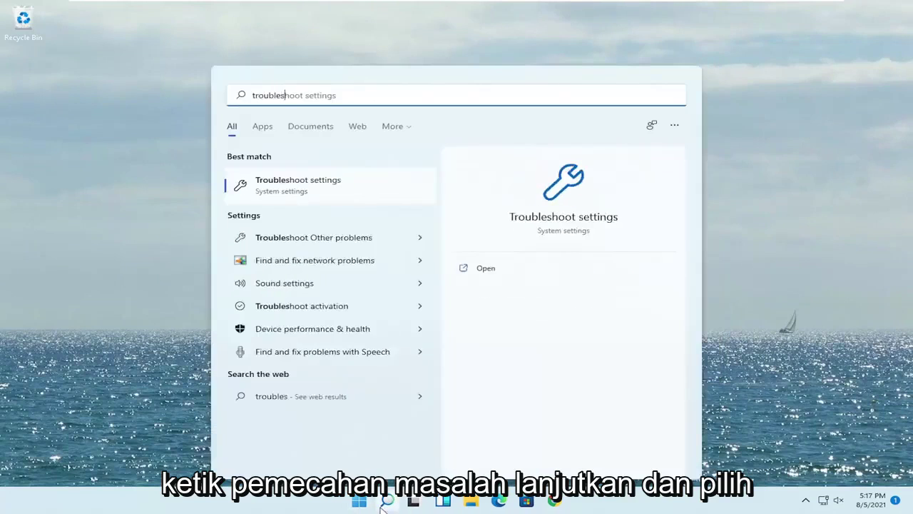
pyautogui.write('hoot')
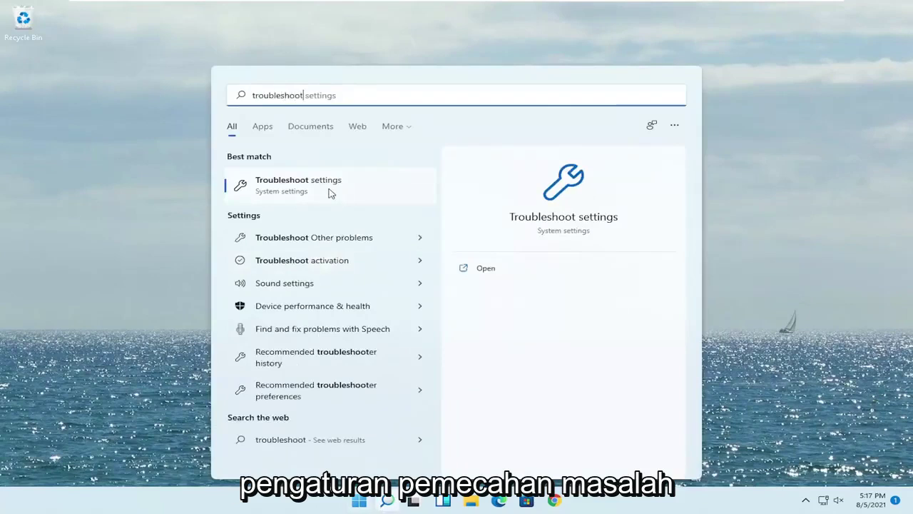
pyautogui.click(331, 190)
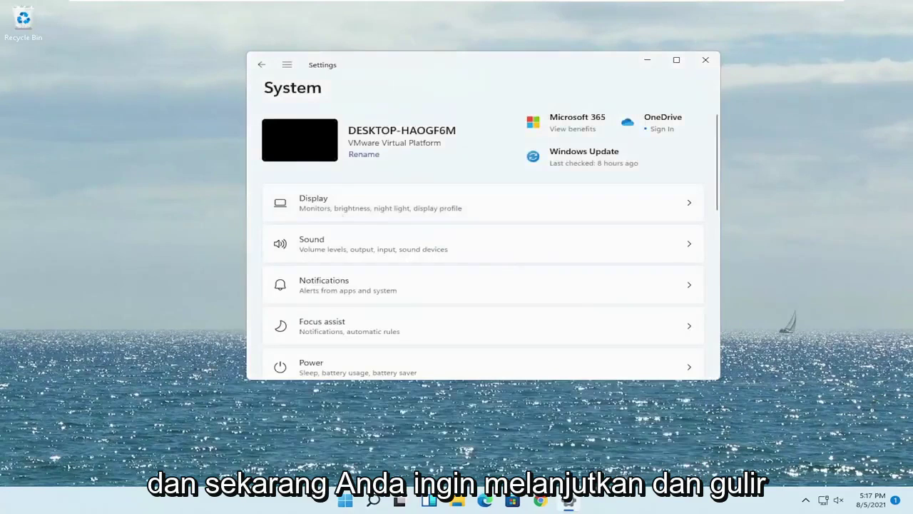
pyautogui.scroll(-2, 430, 292)
pyautogui.scroll(-4, 428, 302)
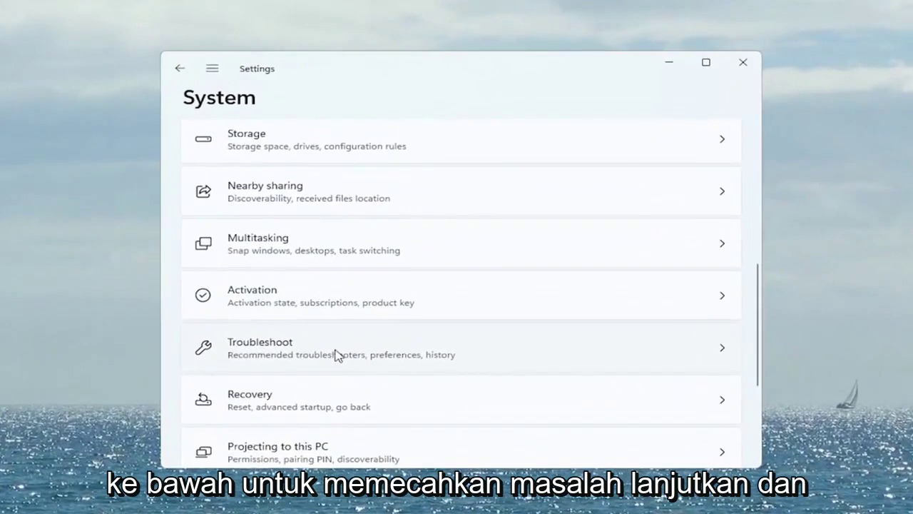
pyautogui.click(337, 351)
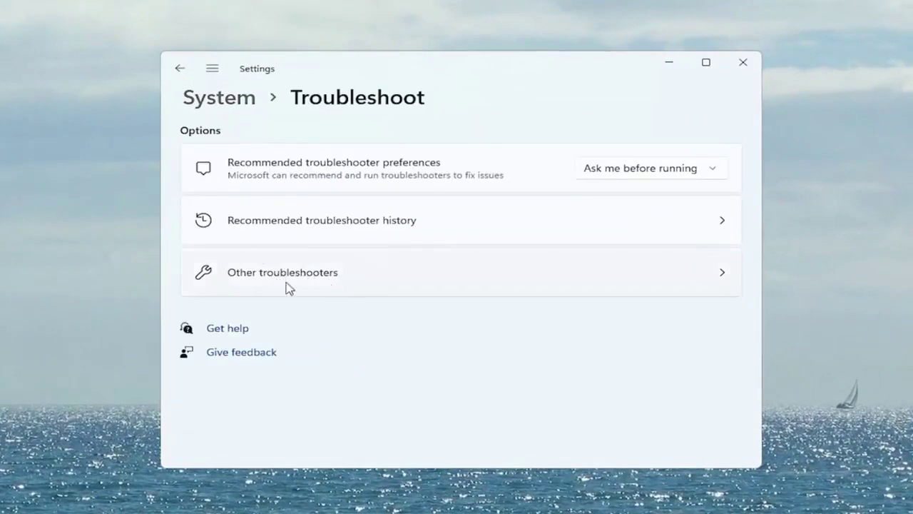
pyautogui.click(320, 288)
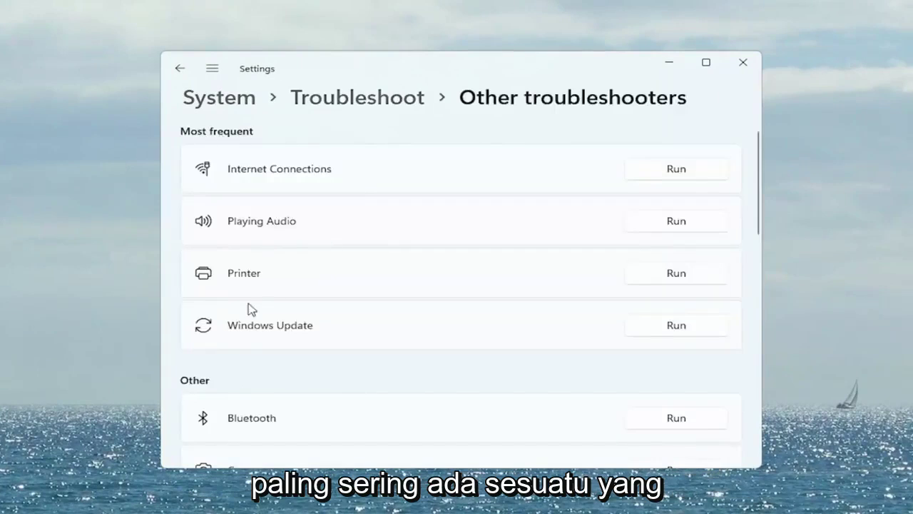
# - Run the Playing Audio troubleshooter, declining Audio Enhancements, then close it and Settings
pyautogui.click(677, 224)
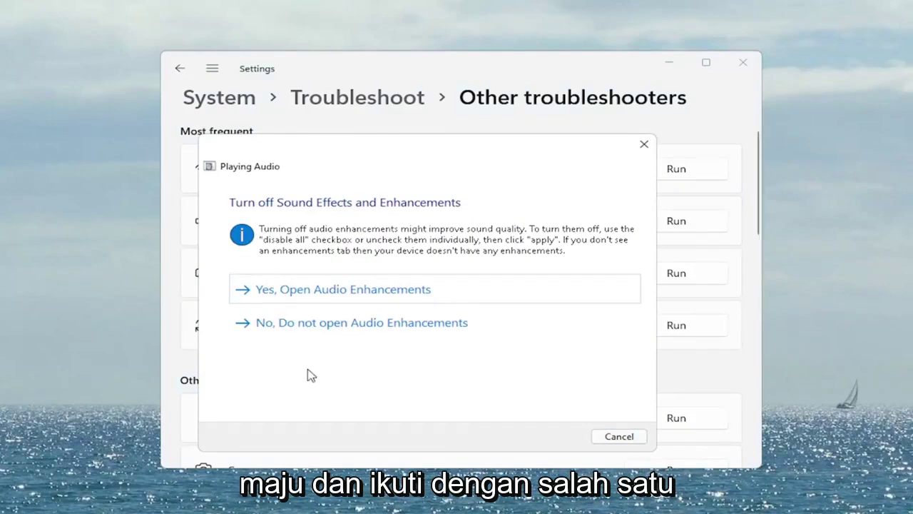
pyautogui.click(322, 325)
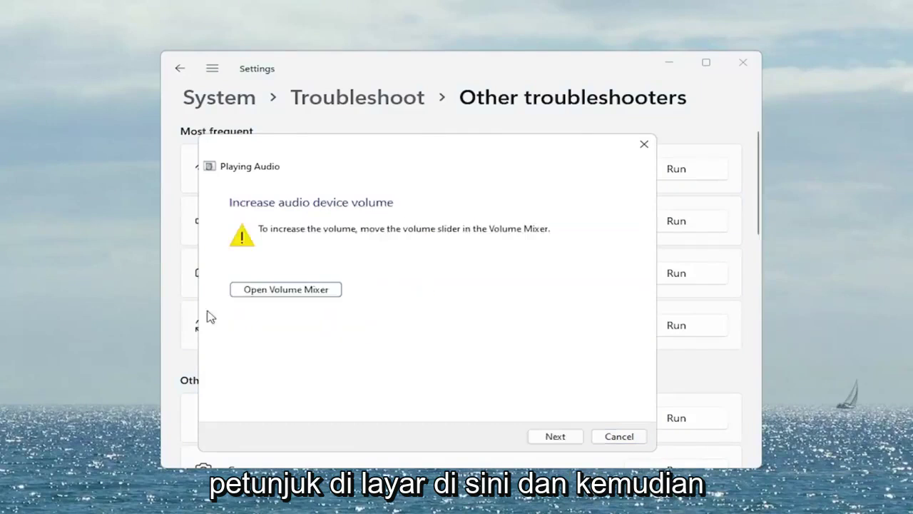
pyautogui.click(546, 437)
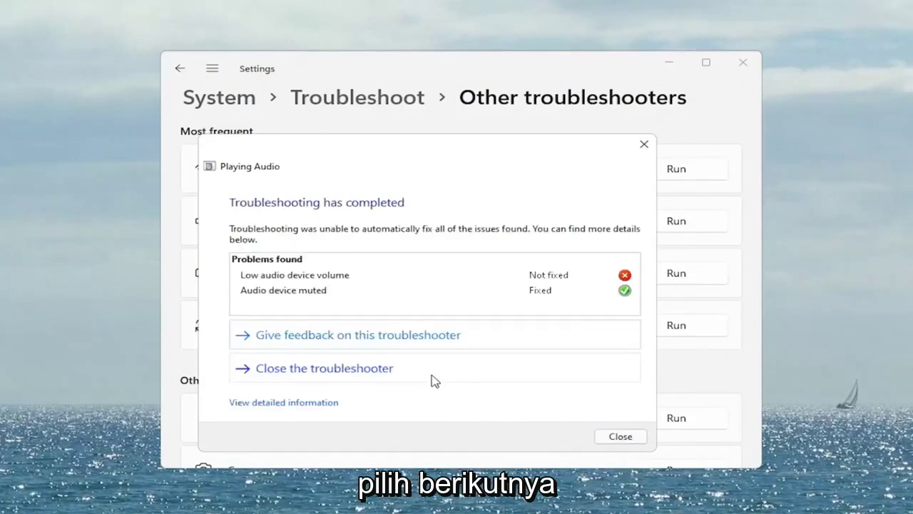
pyautogui.click(615, 436)
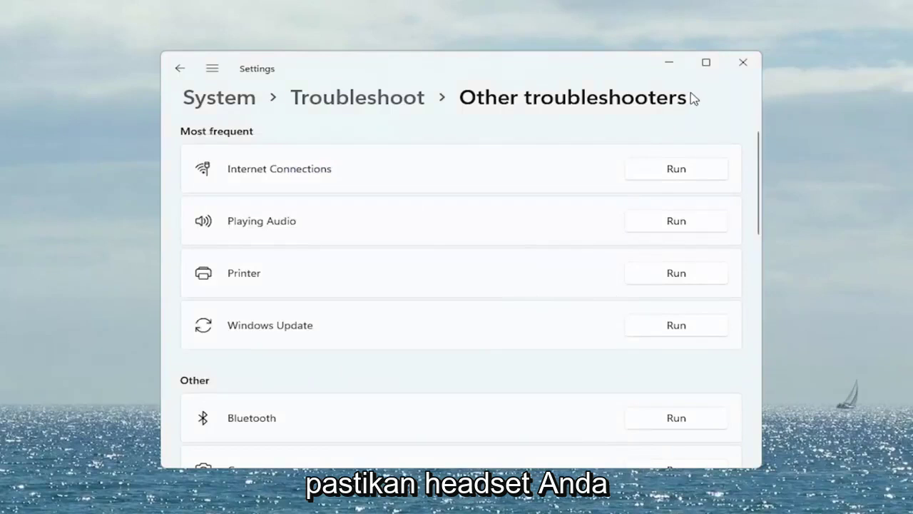
pyautogui.click(747, 66)
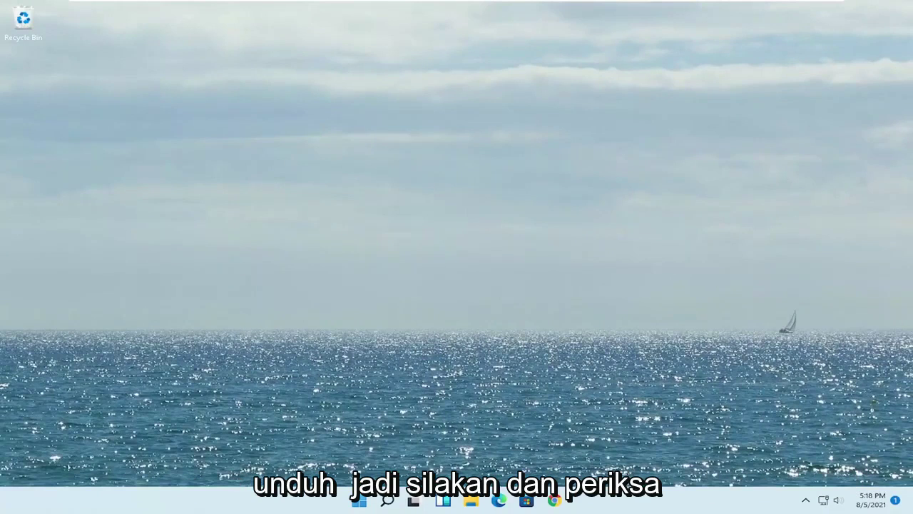
# - Check for updates in Windows Update so KB5005188 starts downloading, then close Settings
pyautogui.click(386, 501)
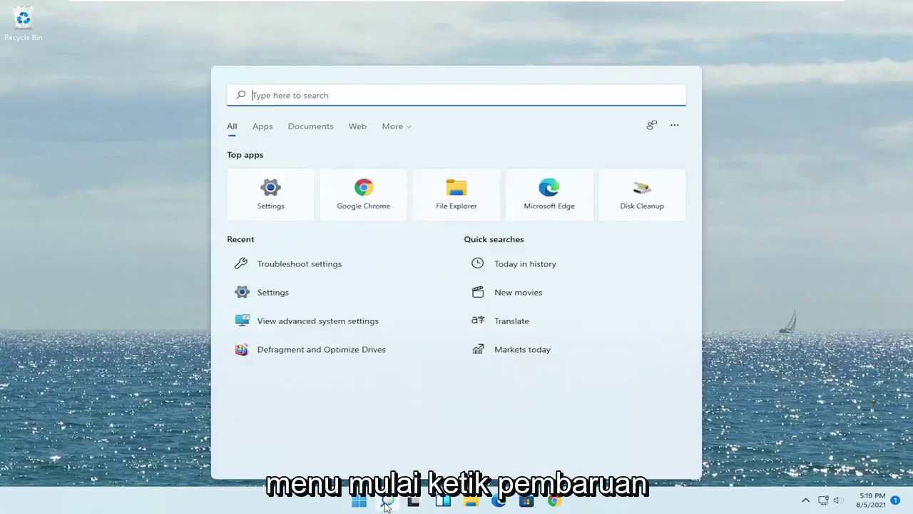
pyautogui.write('update')
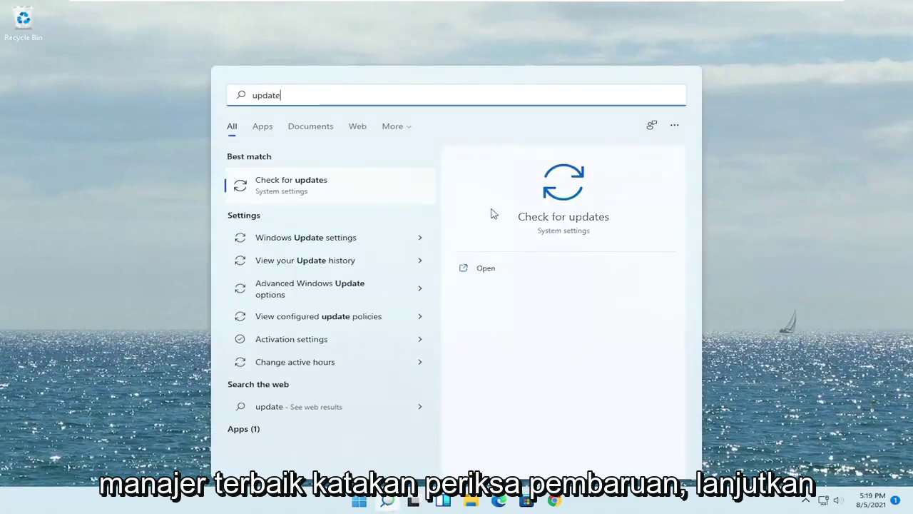
pyautogui.click(303, 191)
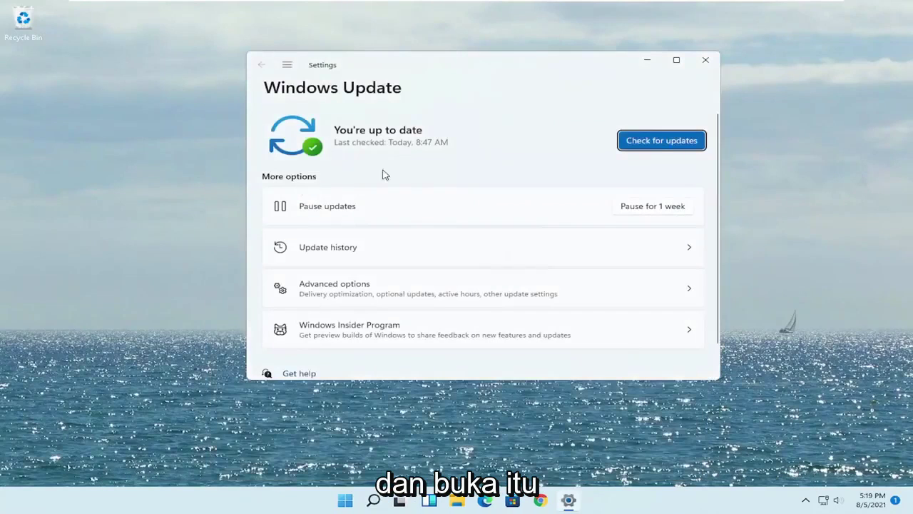
pyautogui.click(666, 144)
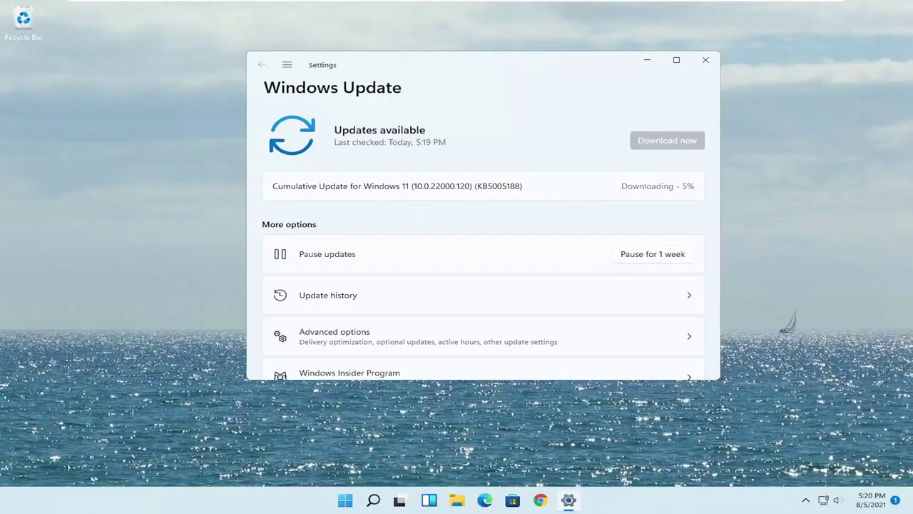
pyautogui.click(705, 60)
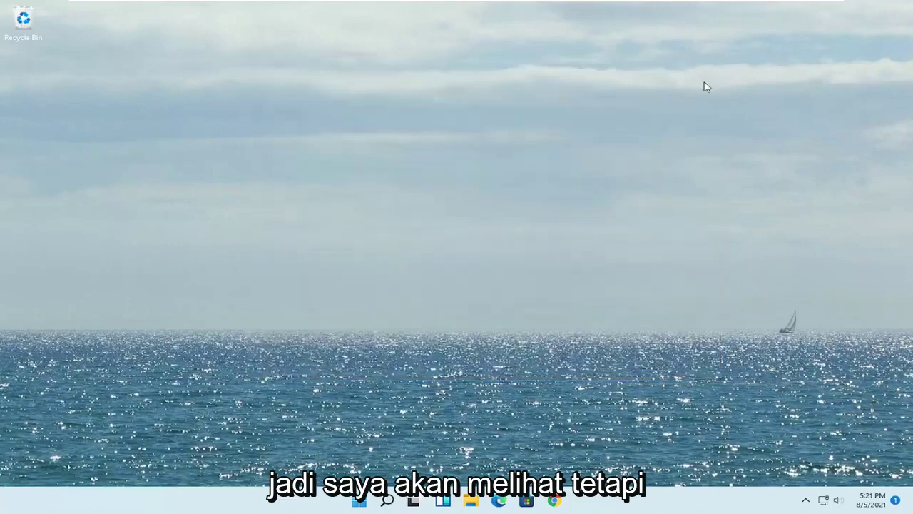